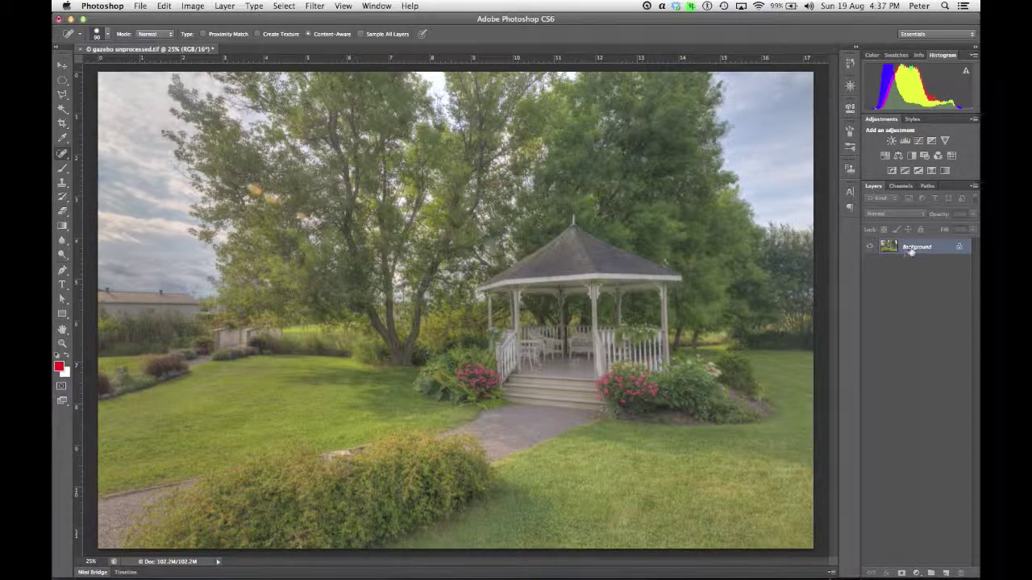
# Duplicate the Background layer and convert the image to Lab Color, choosing Don't Flatten.
pyautogui.moveTo(909, 251); pyautogui.dragTo(945, 572)
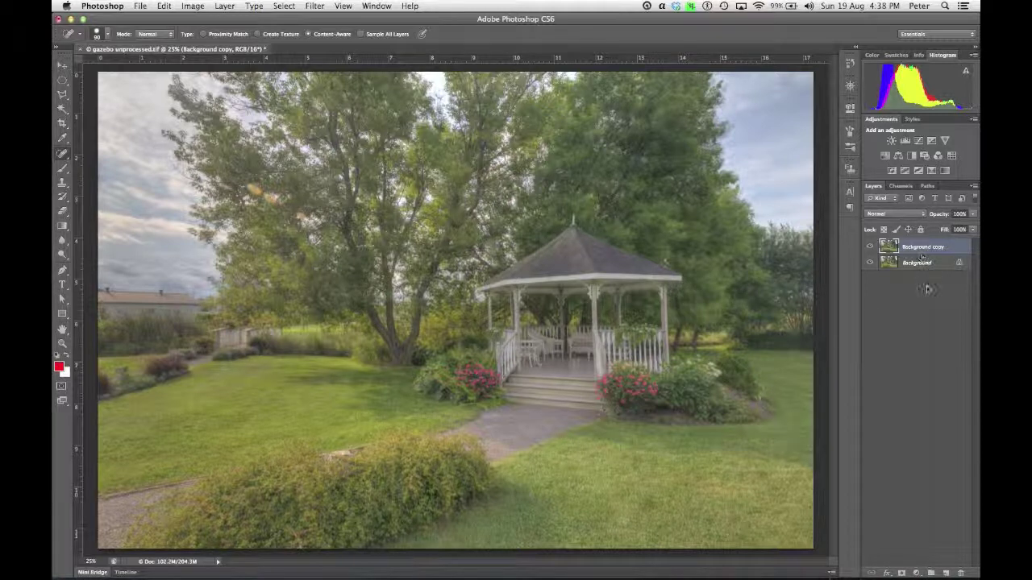
pyautogui.click(902, 187)
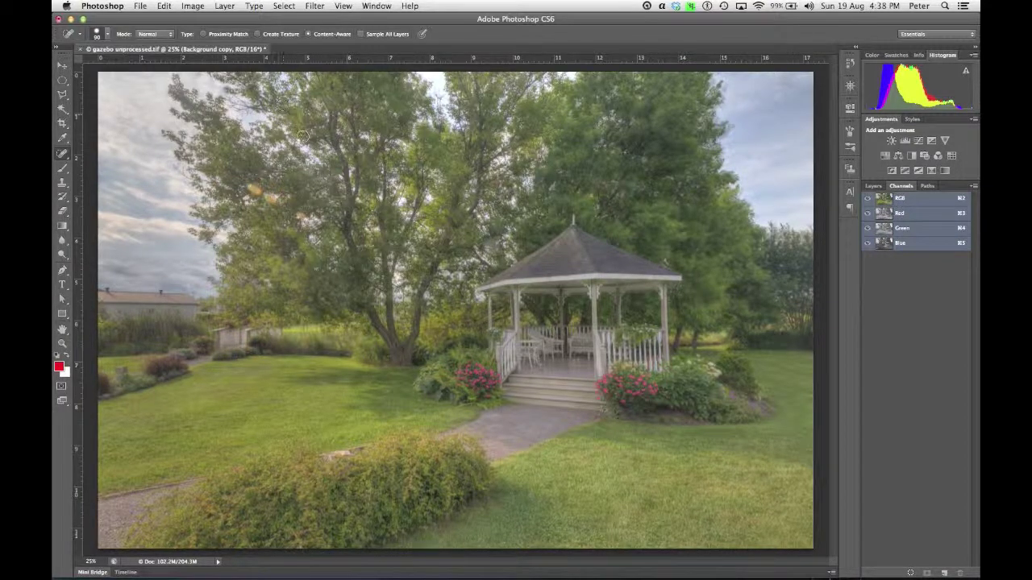
pyautogui.click(192, 5)
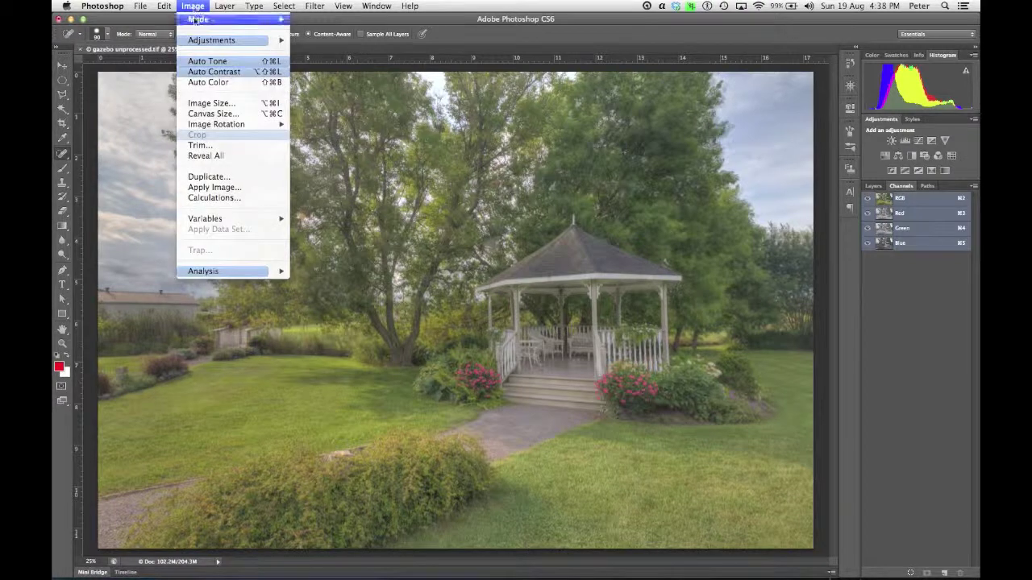
pyautogui.moveTo(196, 19)
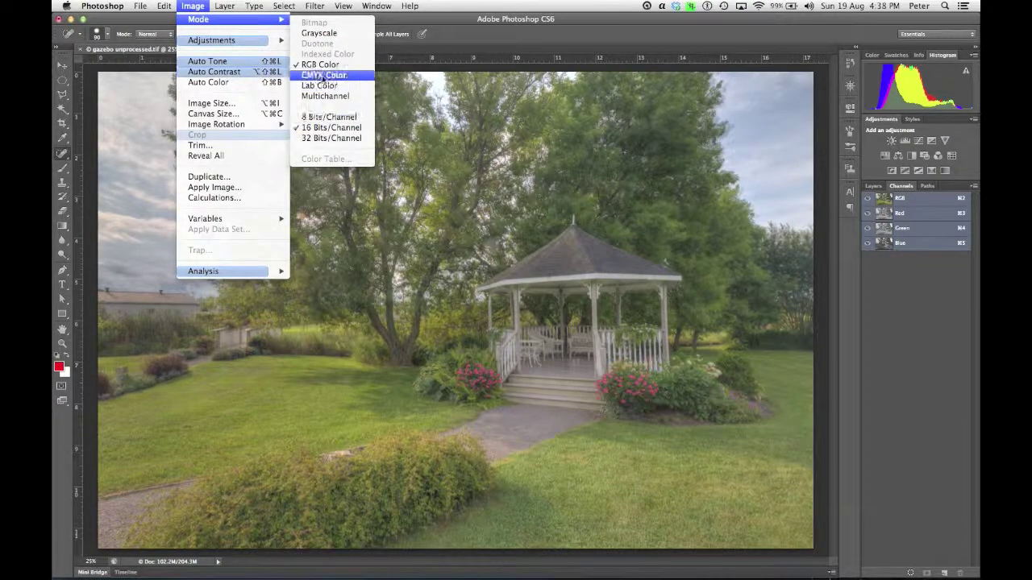
pyautogui.click(323, 85)
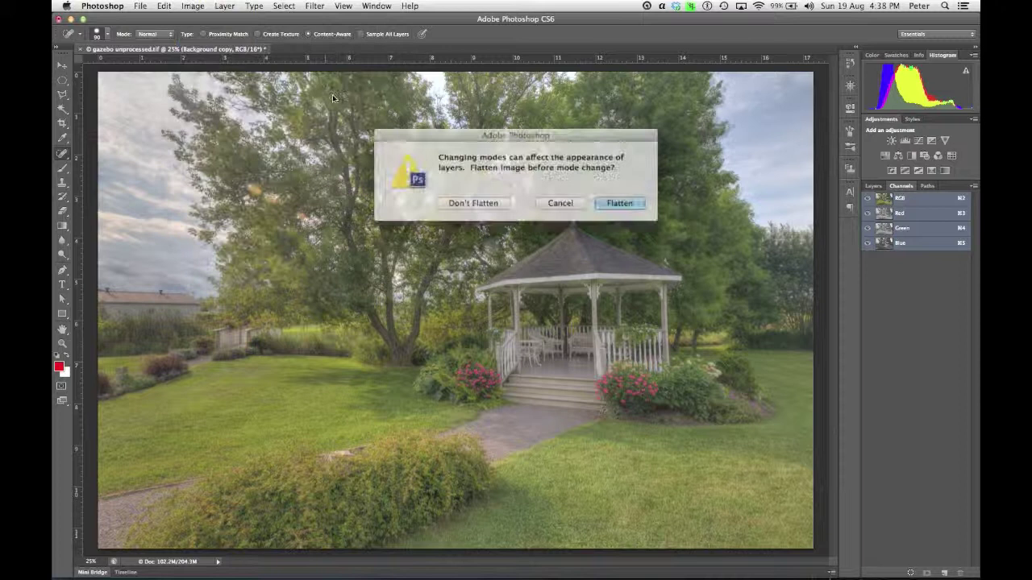
pyautogui.click(484, 203)
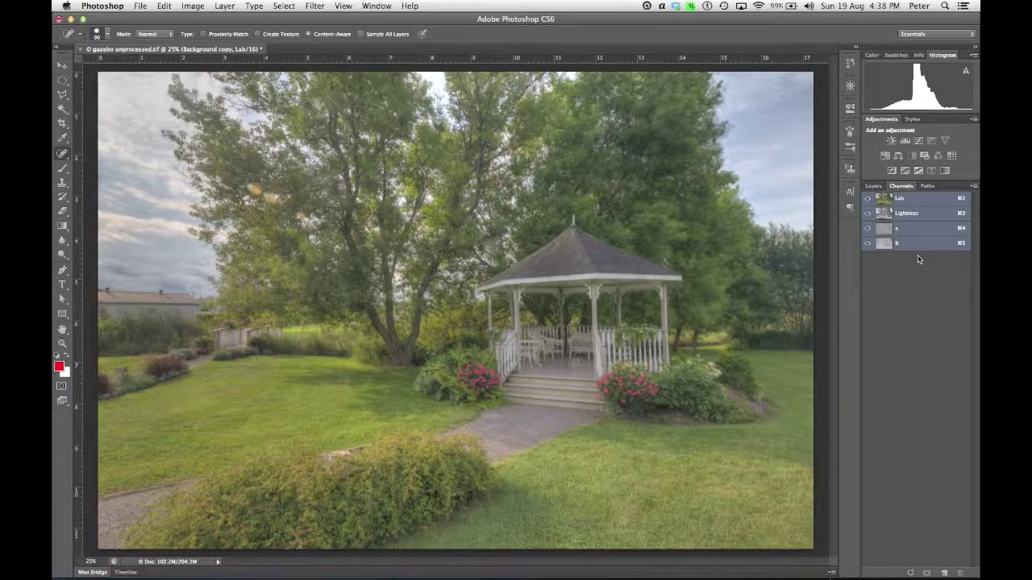
# Target only the Lightness channel while keeping the Lab composite visible in full colour.
pyautogui.click(909, 213)
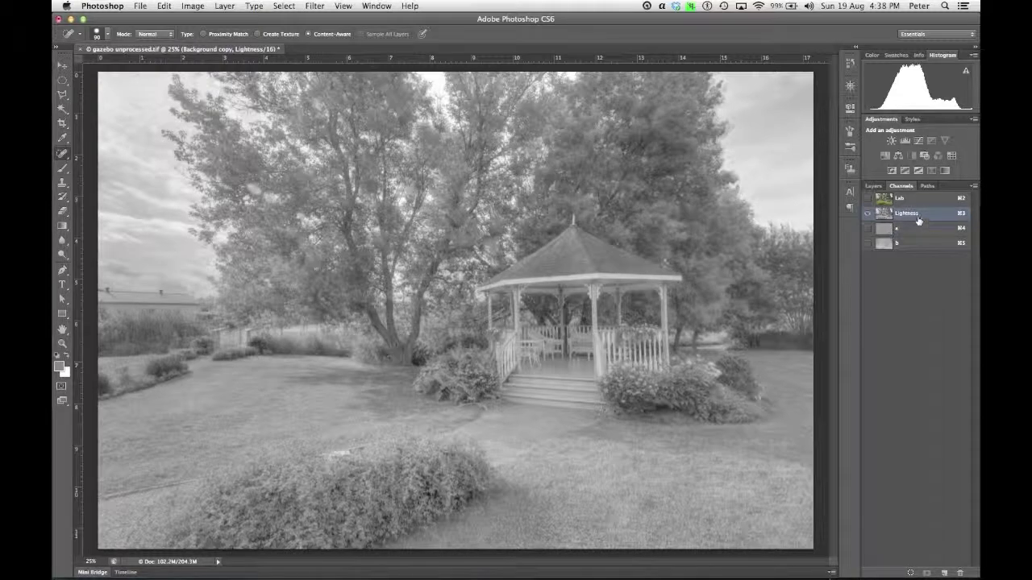
pyautogui.click(868, 199)
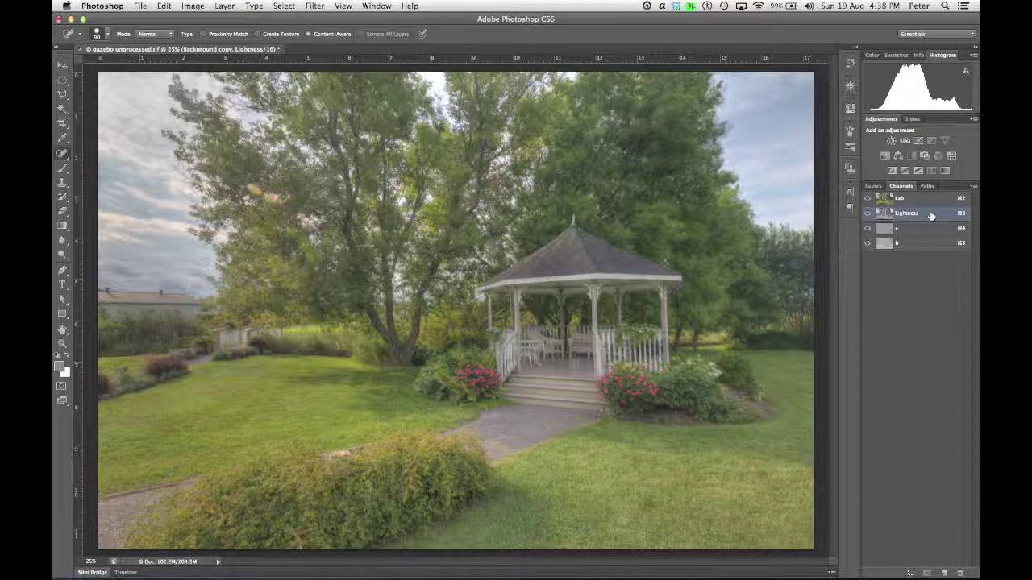
# Open the Unsharp Mask filter and move its dialog off the photo.
pyautogui.click(319, 7)
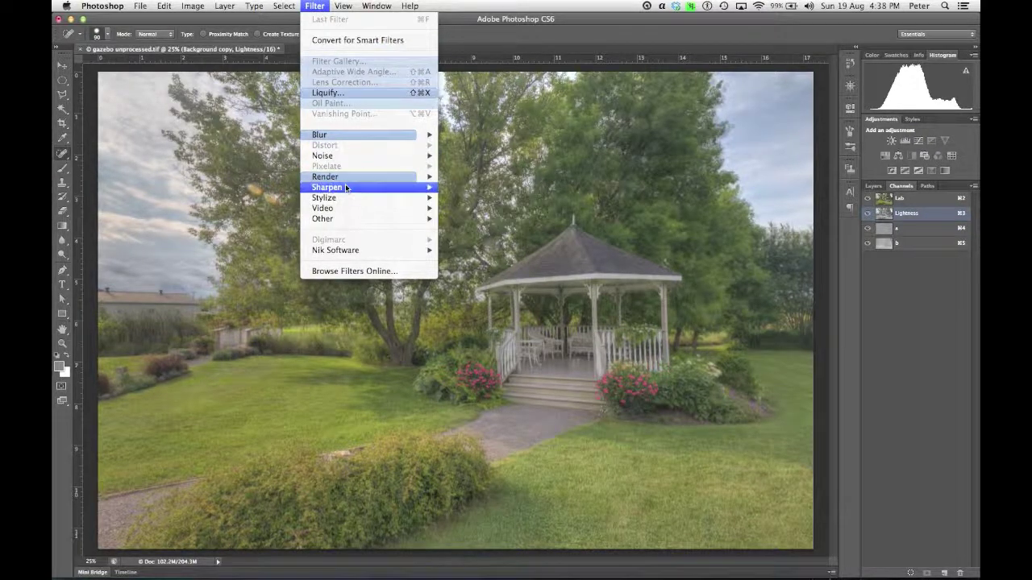
pyautogui.moveTo(346, 188)
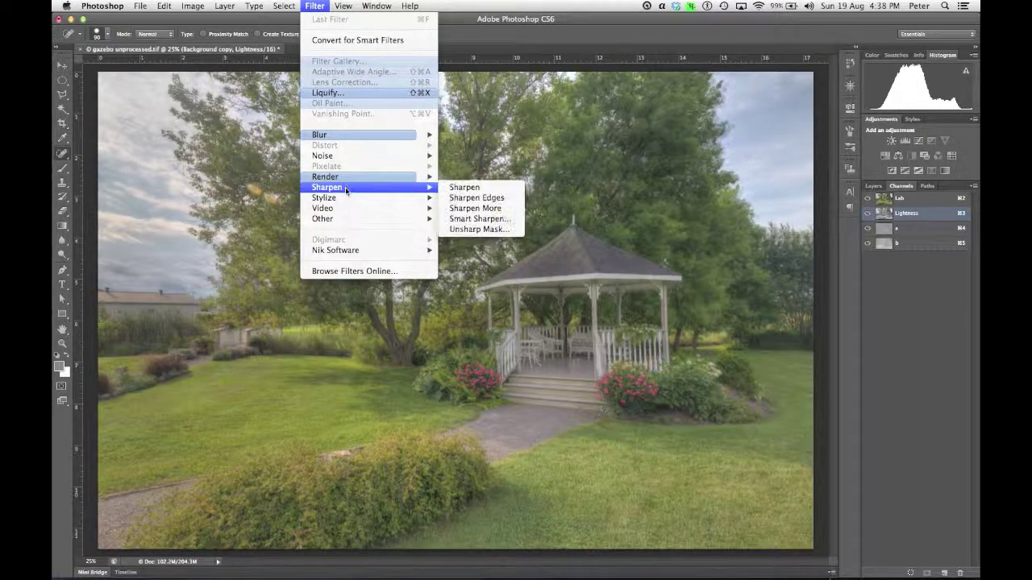
pyautogui.click(470, 231)
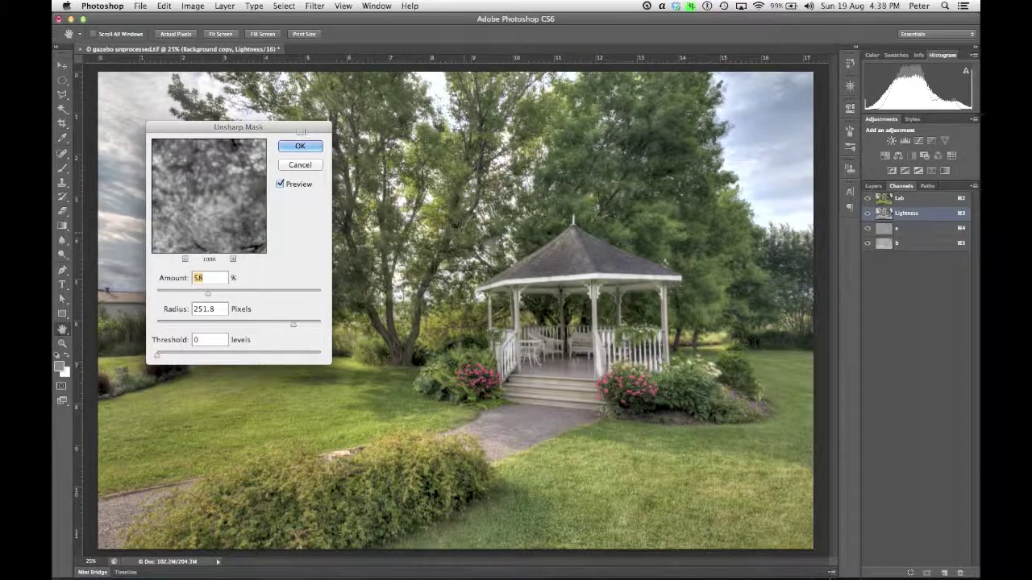
pyautogui.moveTo(301, 132); pyautogui.dragTo(290, 105)
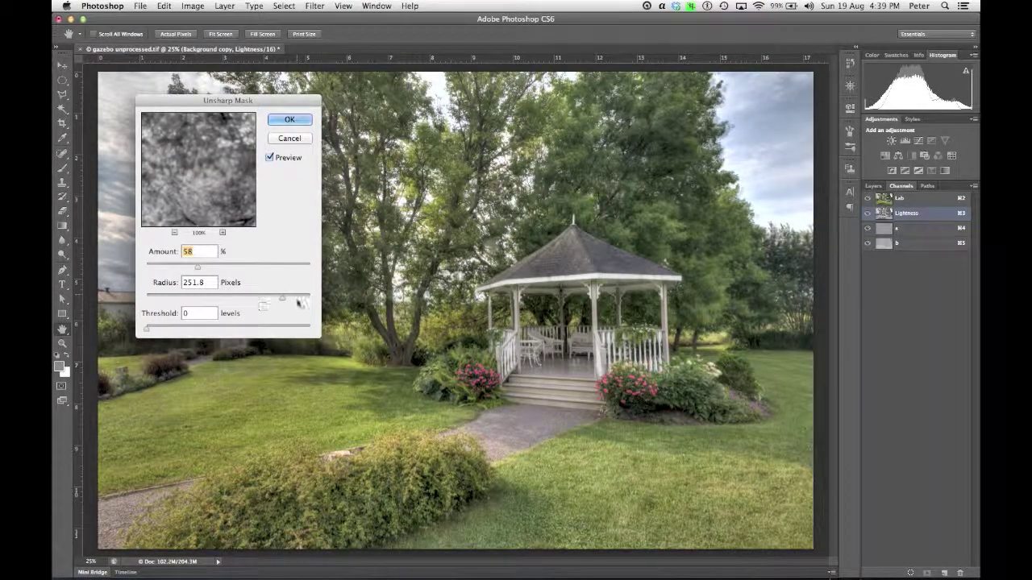
# Experiment with Amount and Radius, settling on 58% amount and 135.4-pixel radius.
pyautogui.moveTo(282, 298); pyautogui.dragTo(154, 298)
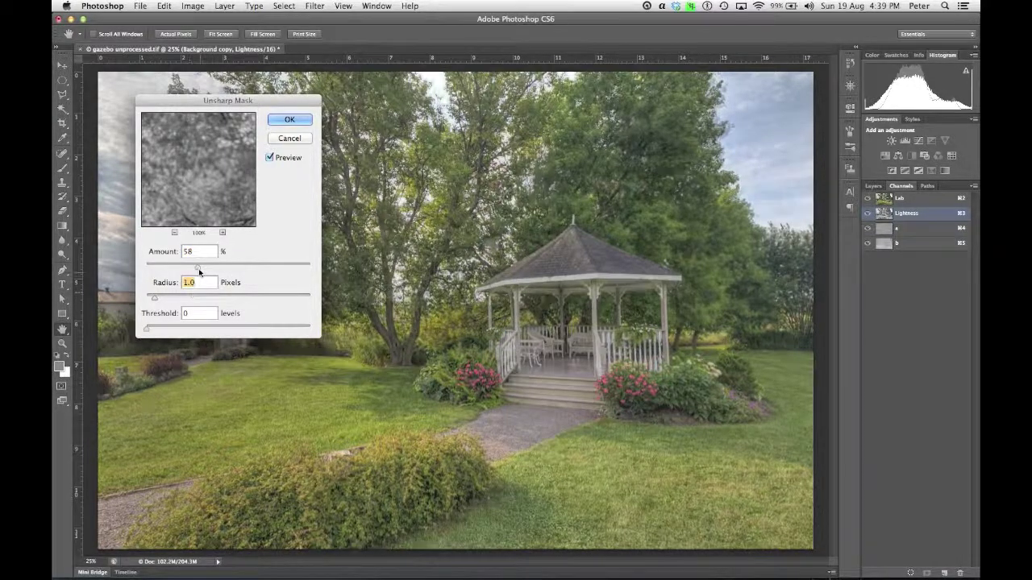
pyautogui.moveTo(199, 268); pyautogui.dragTo(247, 268)
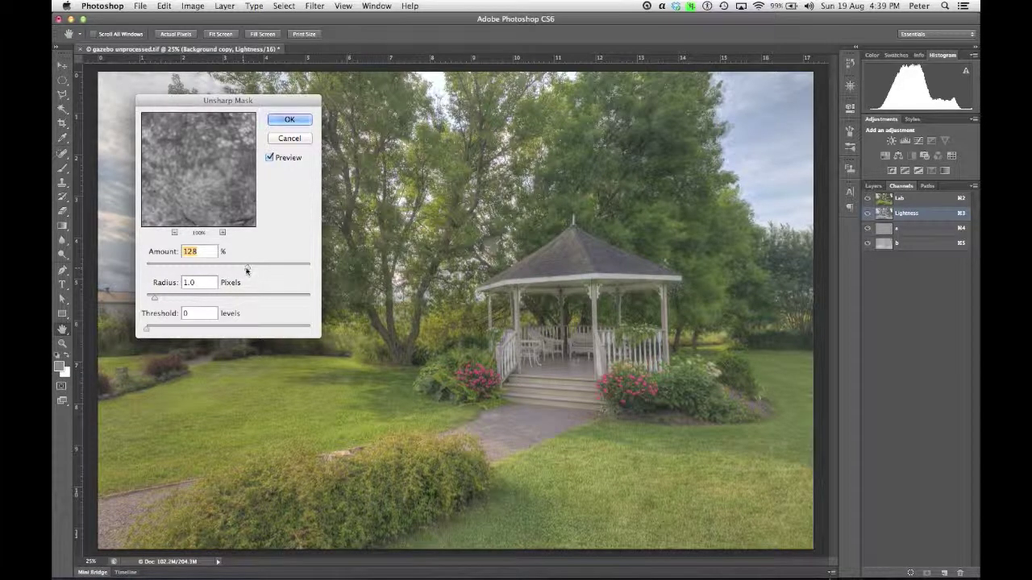
pyautogui.moveTo(247, 267); pyautogui.dragTo(370, 275)
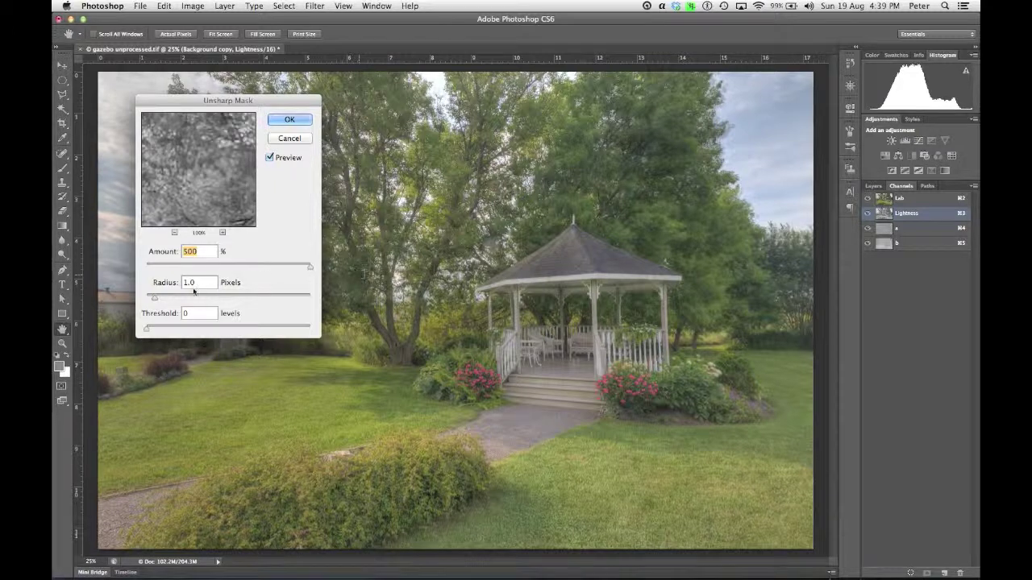
pyautogui.moveTo(152, 299); pyautogui.dragTo(263, 300)
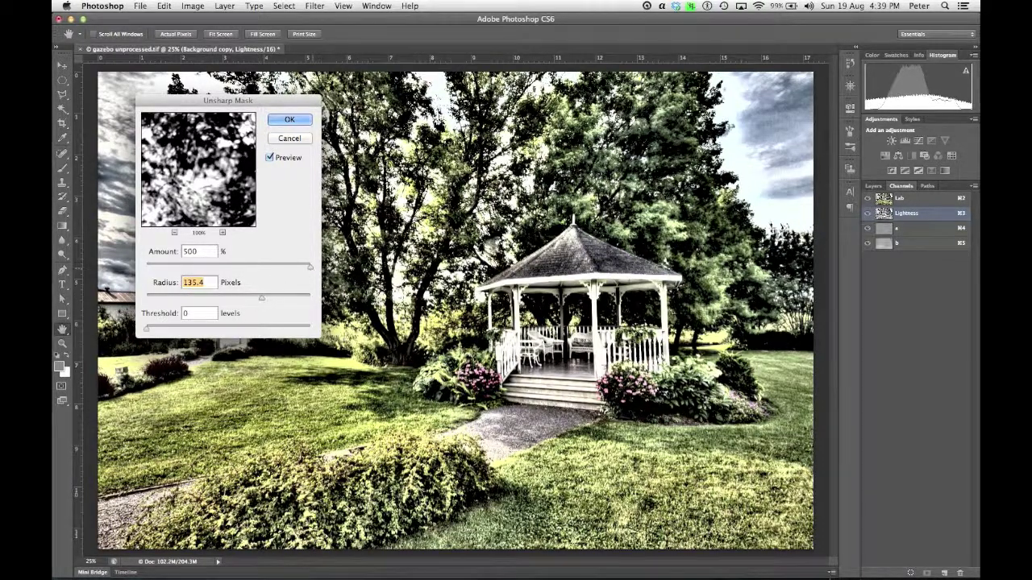
pyautogui.moveTo(309, 266); pyautogui.dragTo(197, 270)
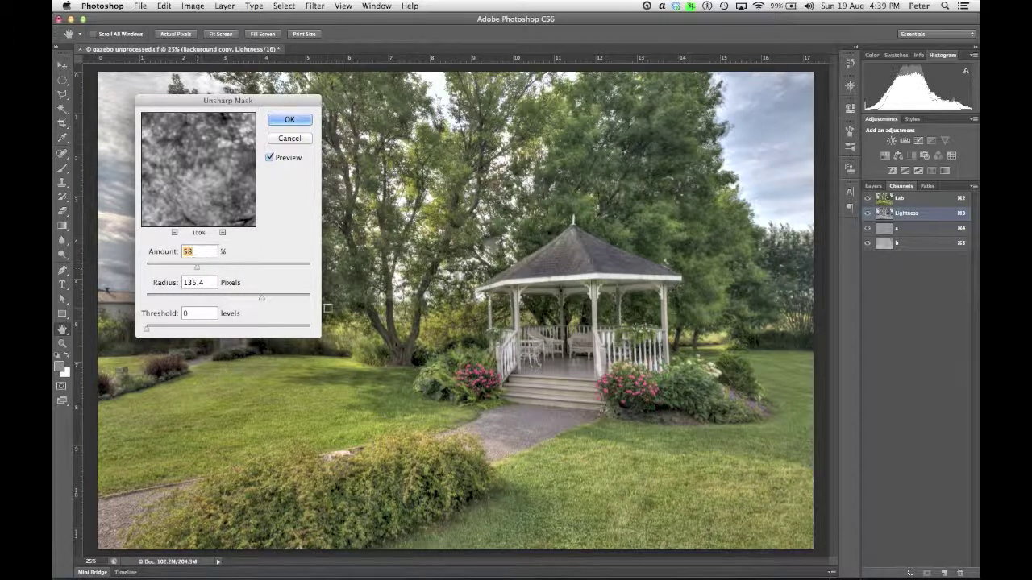
# Reduce the radius to 109.2 pixels, compare with Preview, and apply the 58% Unsharp Mask.
pyautogui.click(271, 295)
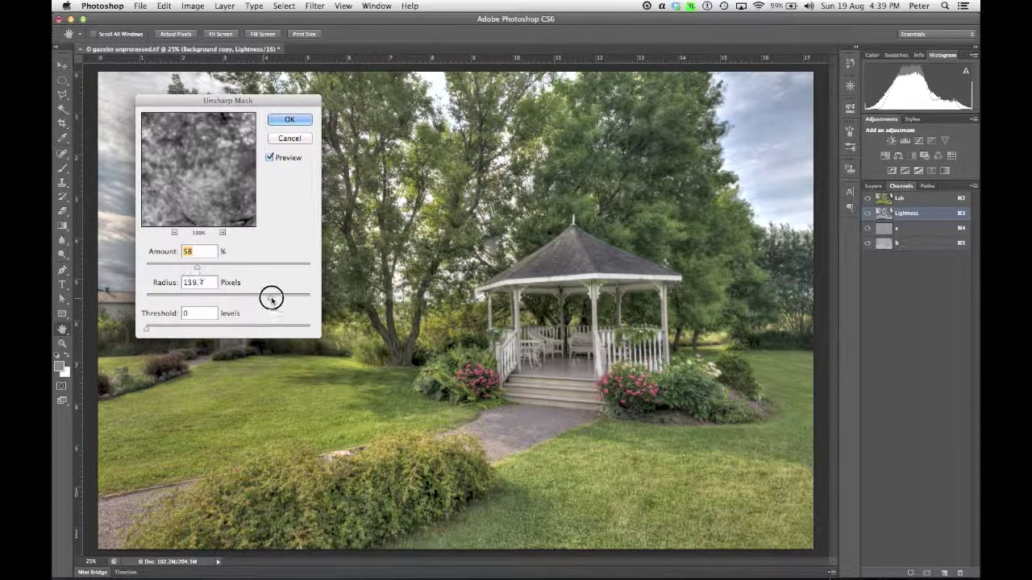
pyautogui.moveTo(270, 297)
pyautogui.mouseDown()
pyautogui.moveTo(240, 296)
pyautogui.moveTo(297, 300)
pyautogui.moveTo(198, 298)
pyautogui.moveTo(254, 298)
pyautogui.mouseUp()
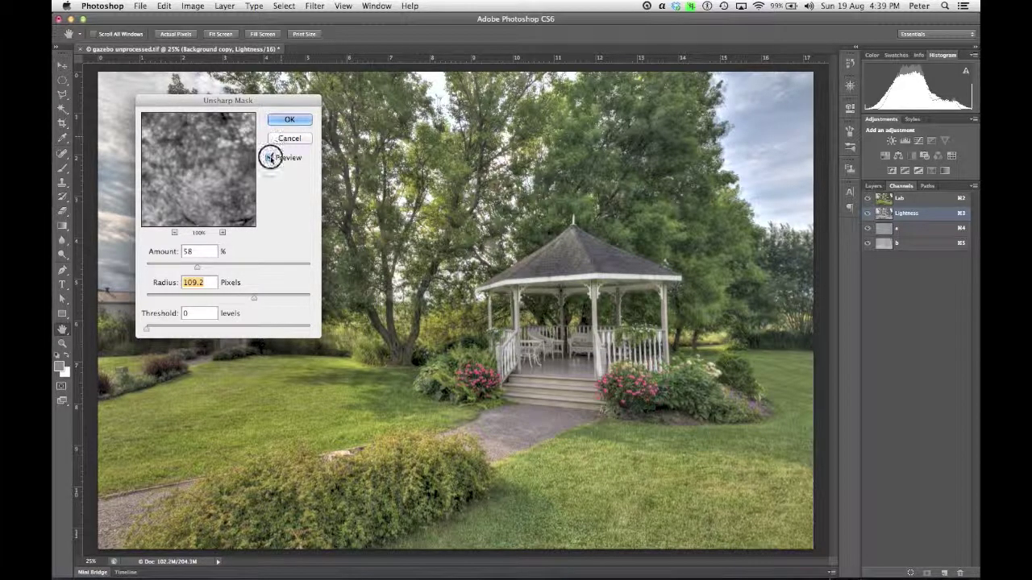
pyautogui.click(270, 158)
pyautogui.click(270, 158)
pyautogui.click(270, 158)
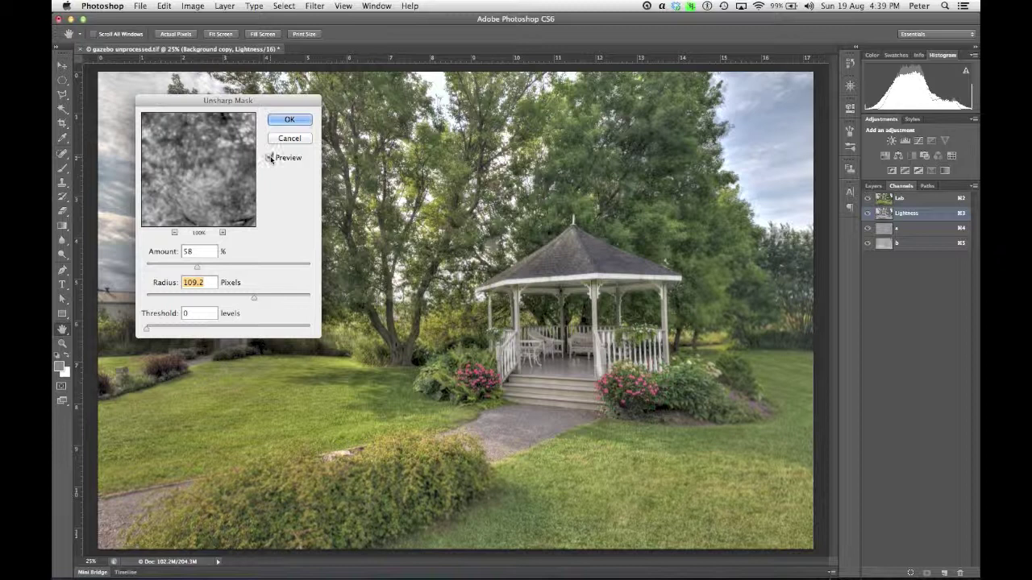
pyautogui.click(271, 159)
pyautogui.click(288, 121)
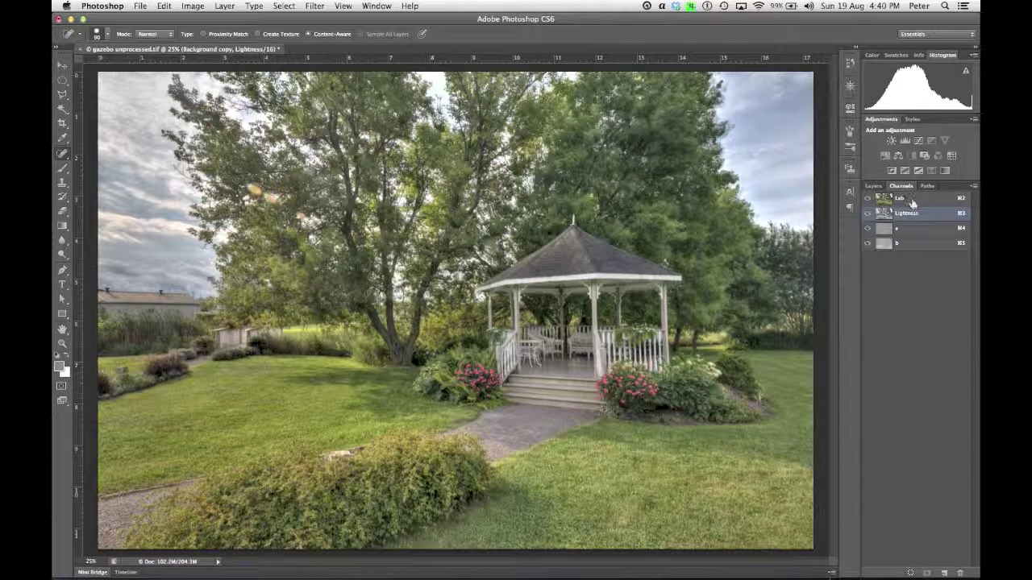
# Return to the Layers panel and add a Curves adjustment layer.
pyautogui.click(875, 186)
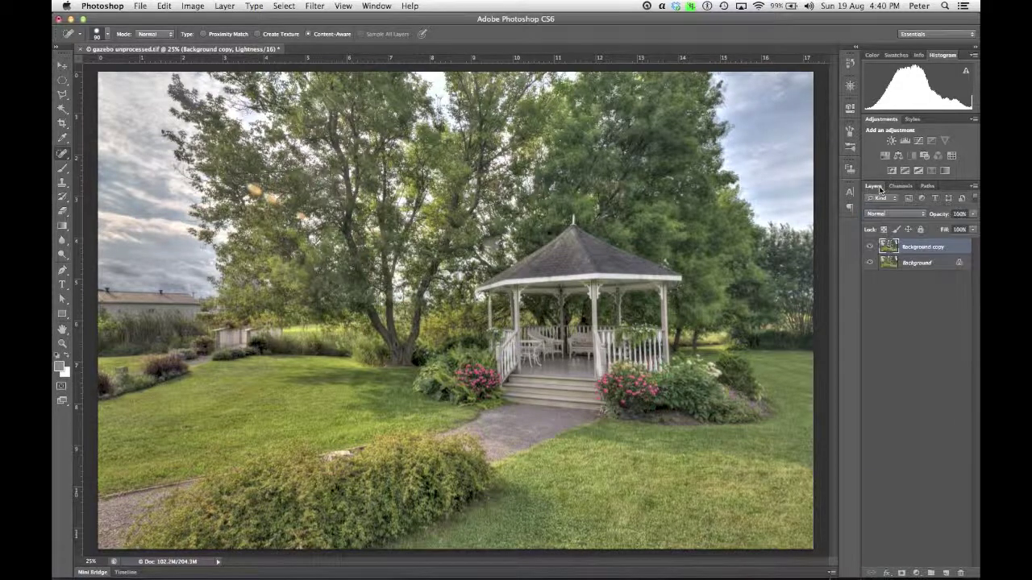
pyautogui.click(917, 573)
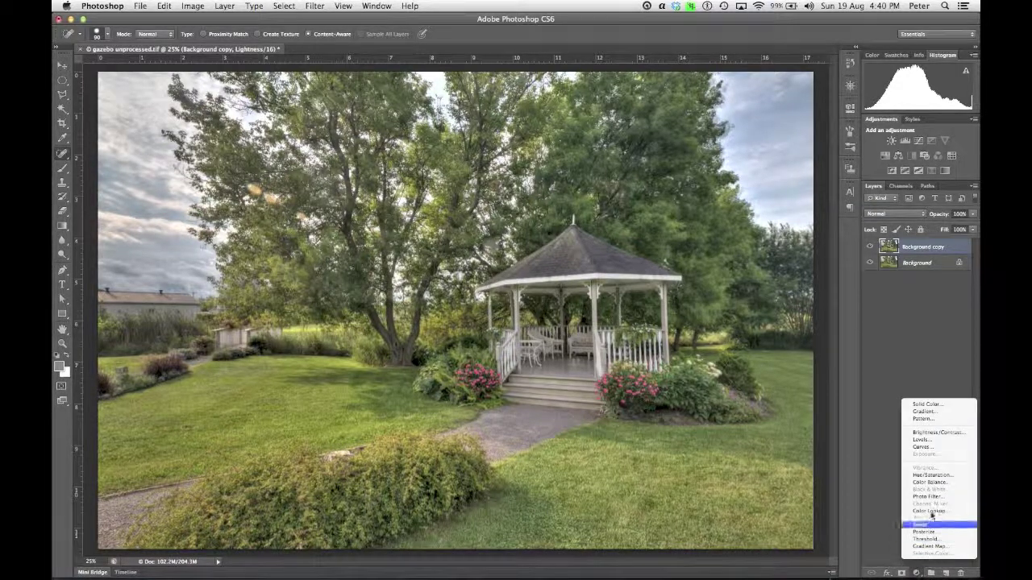
pyautogui.click(939, 447)
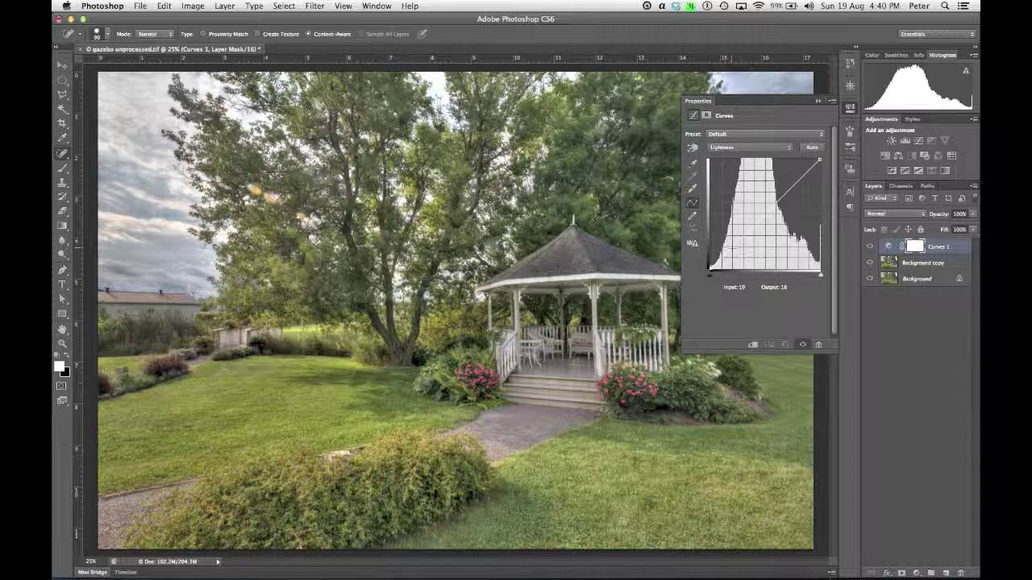
# Set Lightness curve points 19→16 and 39→40, toggling the layer to compare.
pyautogui.click(732, 248)
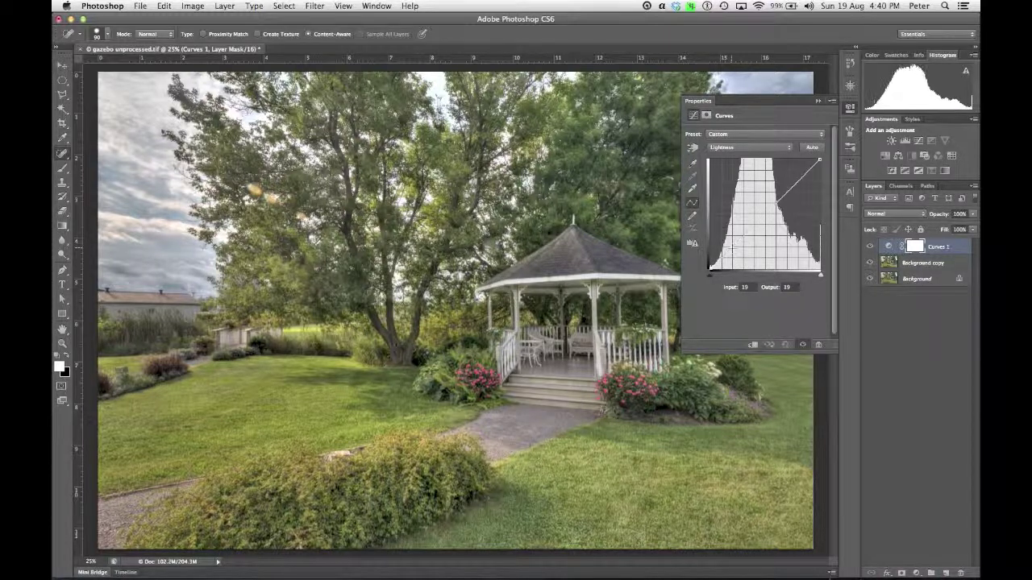
pyautogui.moveTo(733, 246); pyautogui.dragTo(731, 250)
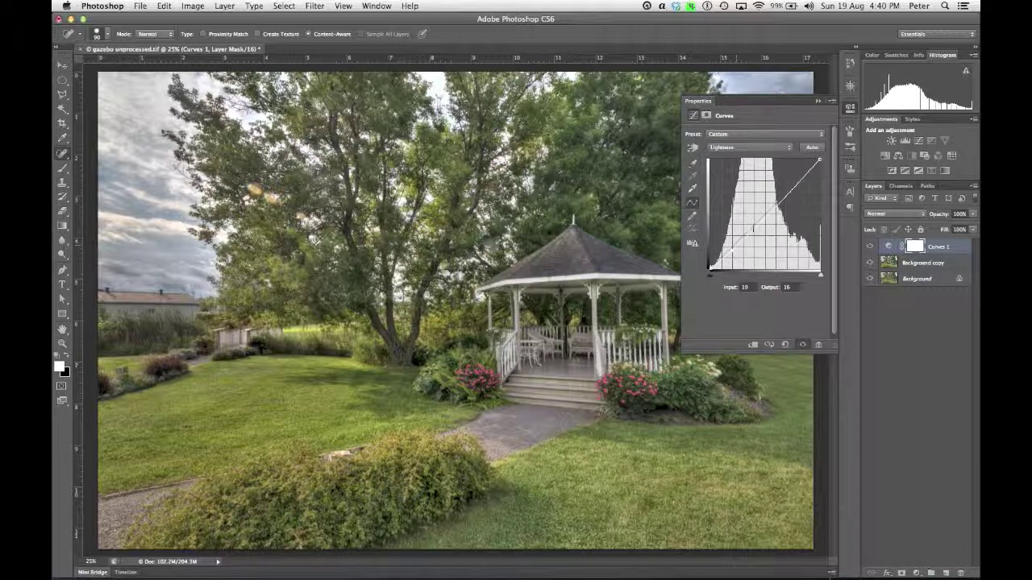
pyautogui.click(752, 228)
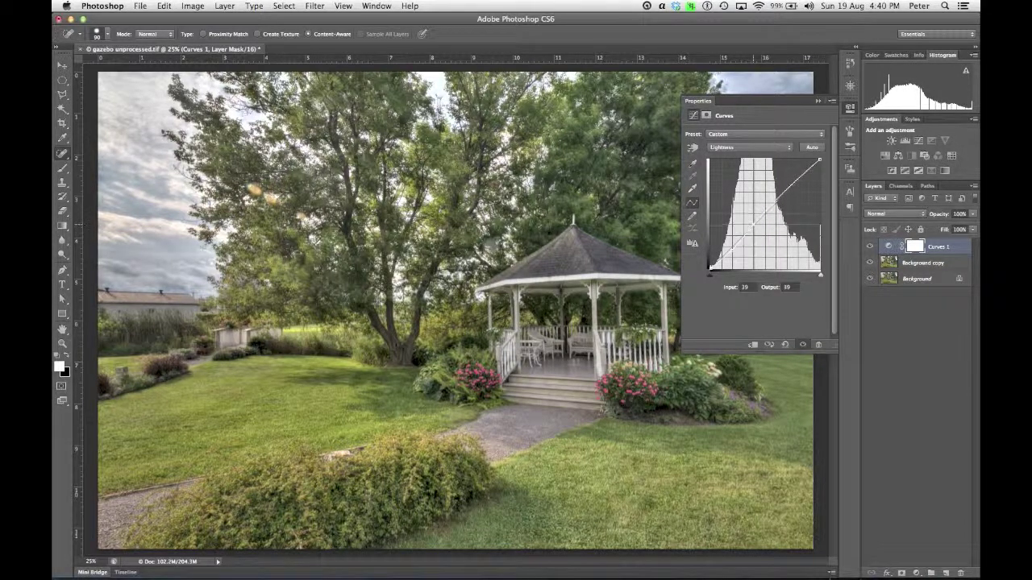
pyautogui.click(749, 224)
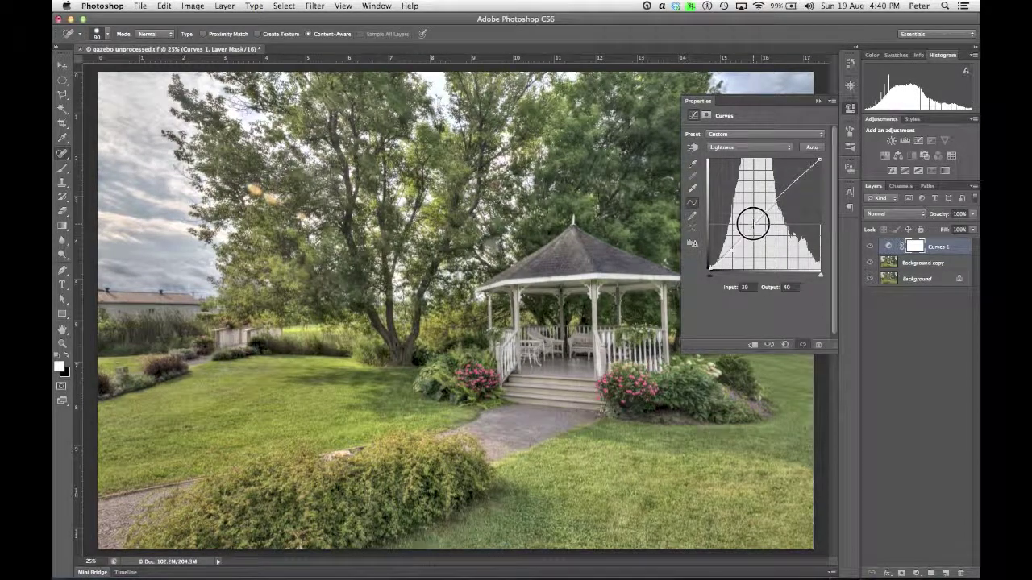
pyautogui.click(802, 345)
pyautogui.click(802, 345)
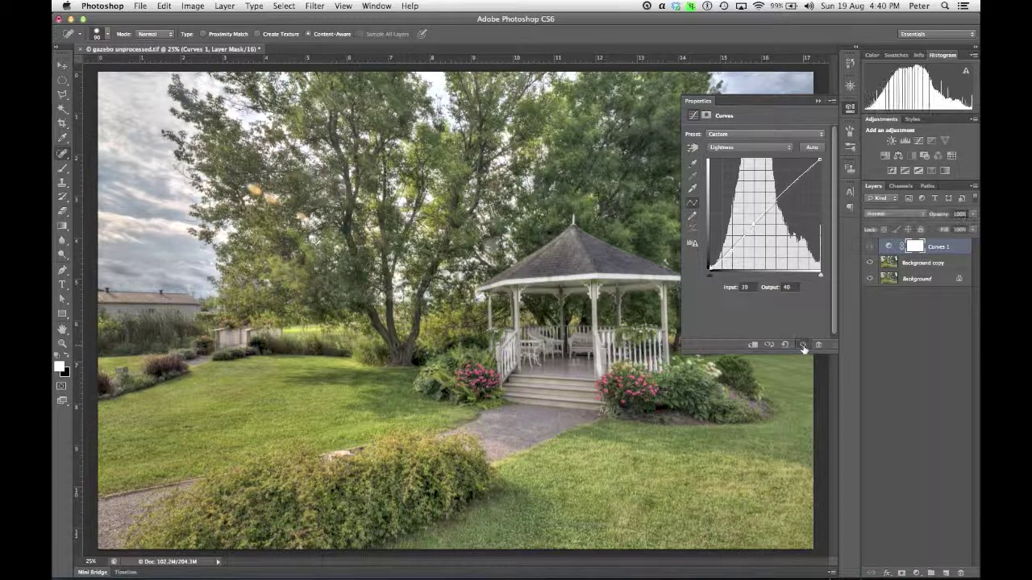
pyautogui.click(802, 345)
pyautogui.click(802, 345)
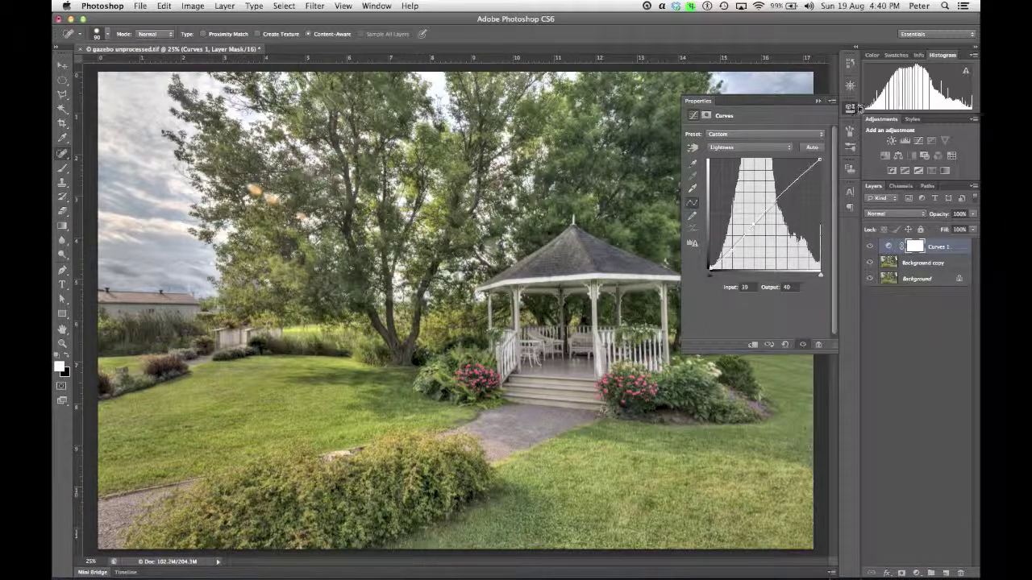
# Add a second Curves layer and switch its curve to the a channel.
pyautogui.click(916, 573)
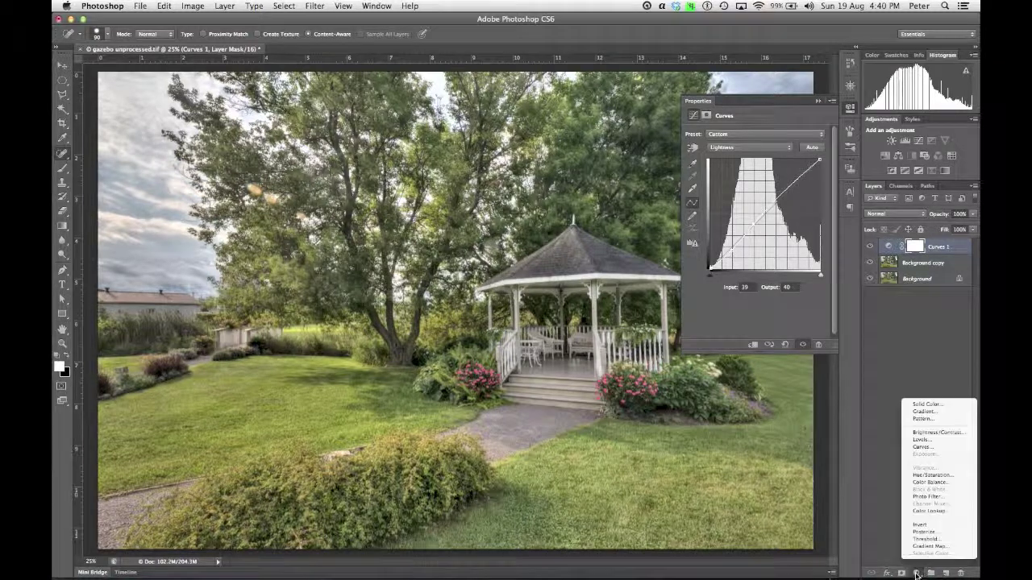
pyautogui.click(923, 446)
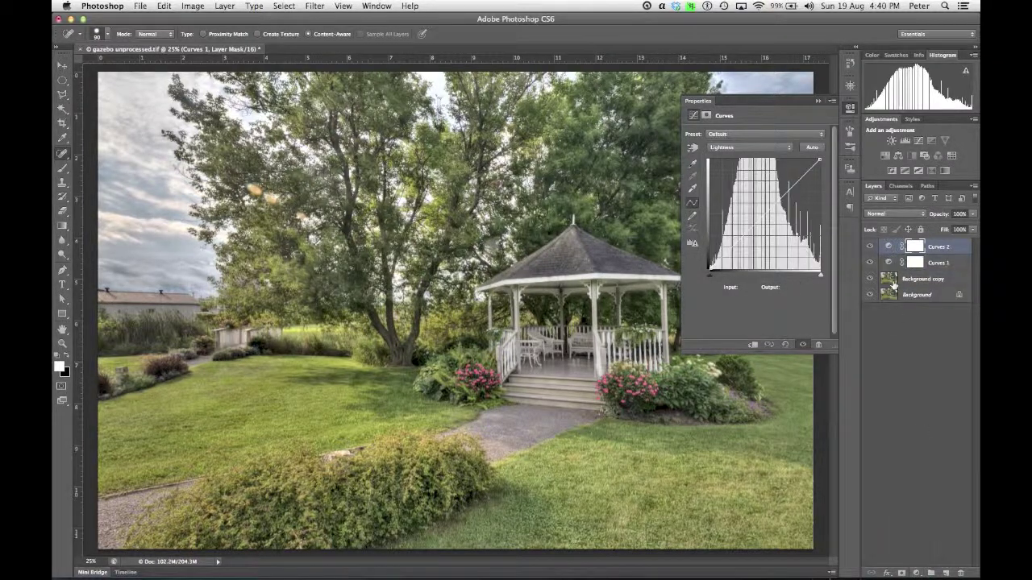
pyautogui.click(747, 149)
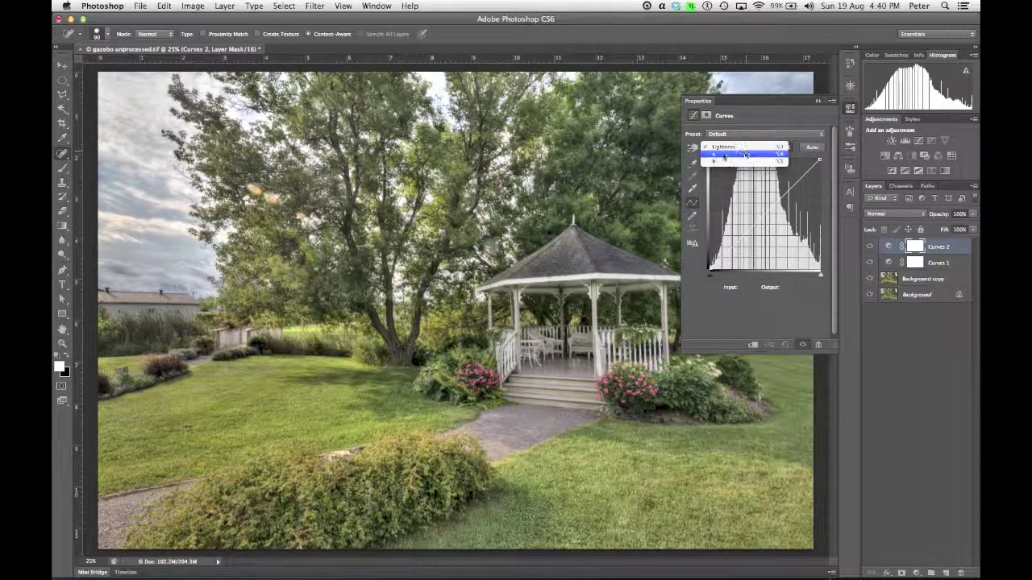
pyautogui.click(714, 154)
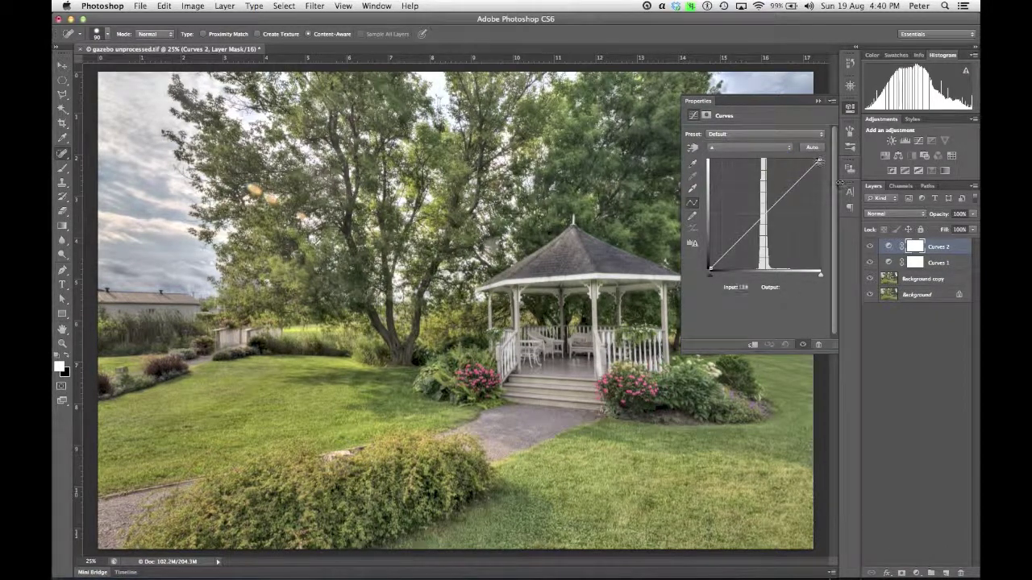
# Pull the a curve's endpoints inward to 101→127 and −102→−128.
pyautogui.click(819, 160)
pyautogui.hotkey('shift', 'Left')
pyautogui.hotkey('shift', 'Left')
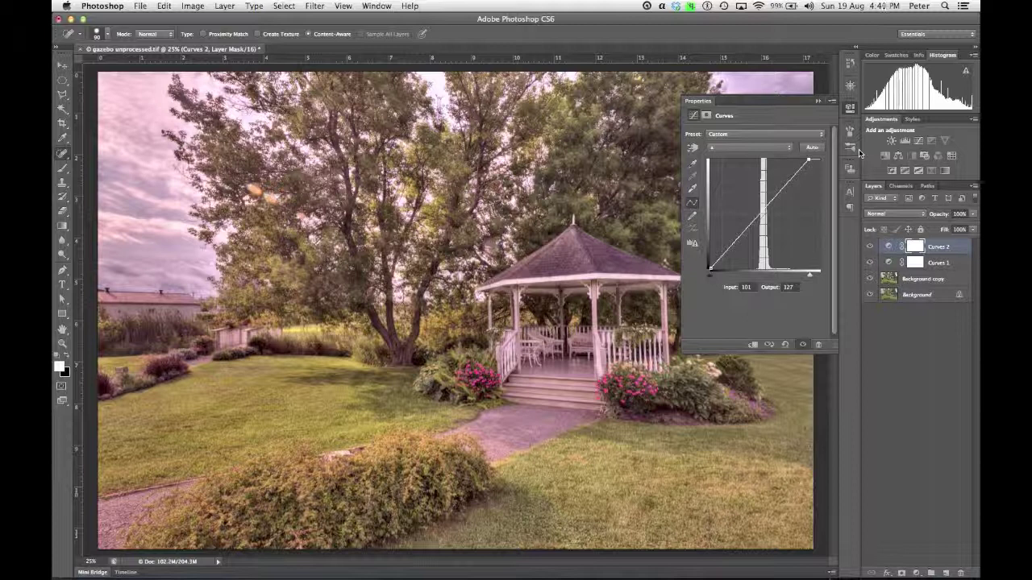
pyautogui.press('-')
pyautogui.press('Right')
pyautogui.press('Right')
pyautogui.press('Right')
pyautogui.press('Right')
pyautogui.press('Right')
pyautogui.press('Right')
pyautogui.press('Right')
pyautogui.press('Right')
pyautogui.press('Right')
pyautogui.press('Right')
pyautogui.press('Right')
pyautogui.press('Right')
pyautogui.press('Right')
pyautogui.press('Right')
pyautogui.press('Right')
pyautogui.press('Right')
pyautogui.press('Right')
pyautogui.press('Right')
pyautogui.press('Right')
pyautogui.press('Right')
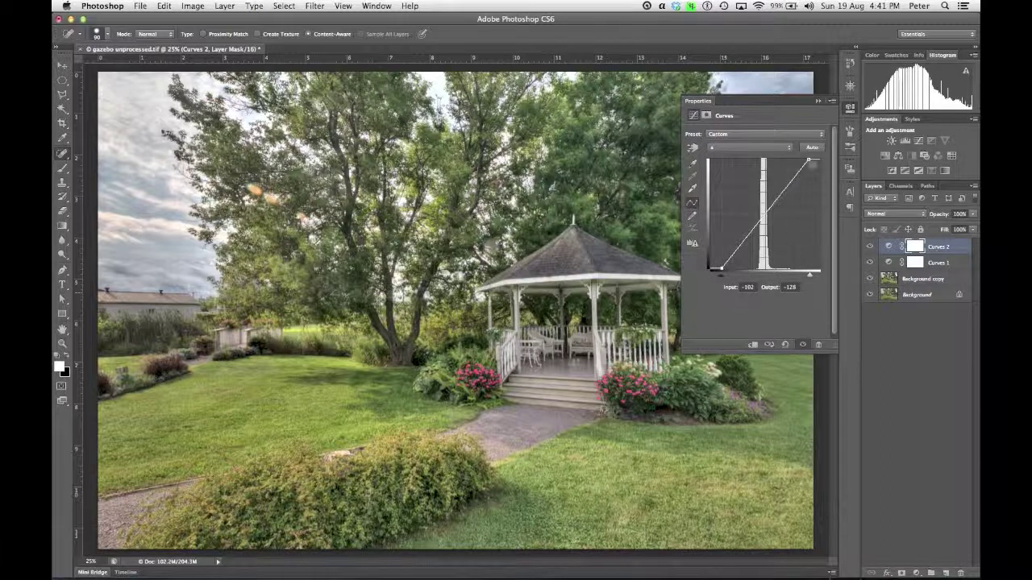
# Switch Curves 2 to the b channel and move its endpoints inward to −102 and 101.
pyautogui.click(762, 149)
pyautogui.click(762, 152)
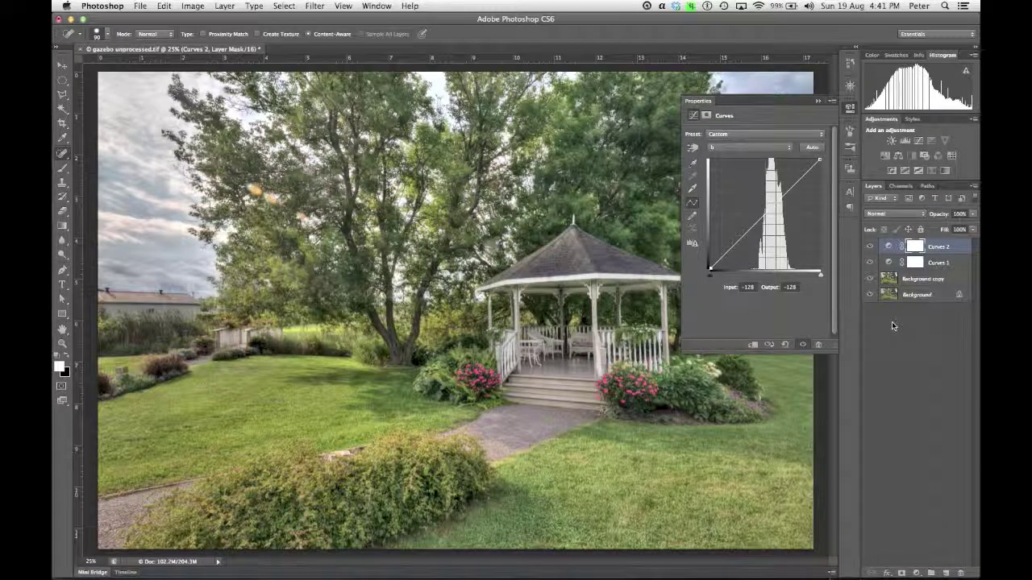
pyautogui.press('Right')
pyautogui.press('Right')
pyautogui.press('Right')
pyautogui.press('Right')
pyautogui.press('Right')
pyautogui.press('Right')
pyautogui.press('Right')
pyautogui.press('Right')
pyautogui.press('Right')
pyautogui.press('Right')
pyautogui.press('Right')
pyautogui.press('Right')
pyautogui.press('Right')
pyautogui.press('Right')
pyautogui.press('Right')
pyautogui.press('Right')
pyautogui.press('Right')
pyautogui.press('Right')
pyautogui.press('Right')
pyautogui.press('Right')
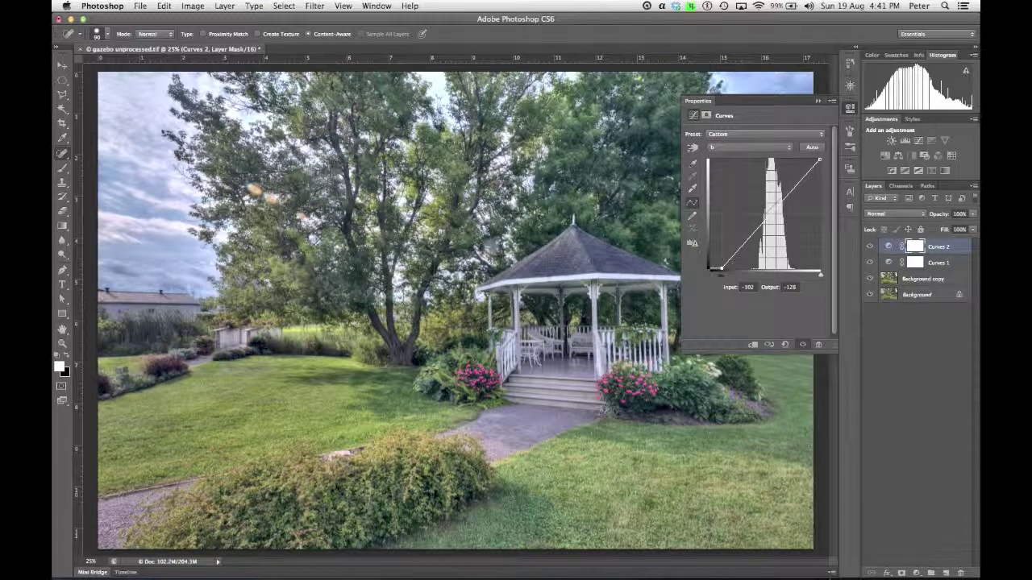
pyautogui.press('+')
pyautogui.press('Left')
pyautogui.press('Left')
pyautogui.press('Left')
pyautogui.press('Left')
pyautogui.press('Left')
pyautogui.press('Left')
pyautogui.press('Left')
pyautogui.press('Left')
pyautogui.press('Left')
pyautogui.press('Left')
pyautogui.press('Left')
pyautogui.press('Left')
pyautogui.press('Left')
pyautogui.press('Left')
pyautogui.press('Left')
pyautogui.press('Left')
pyautogui.press('Left')
pyautogui.press('Left')
pyautogui.press('Left')
pyautogui.press('Left')
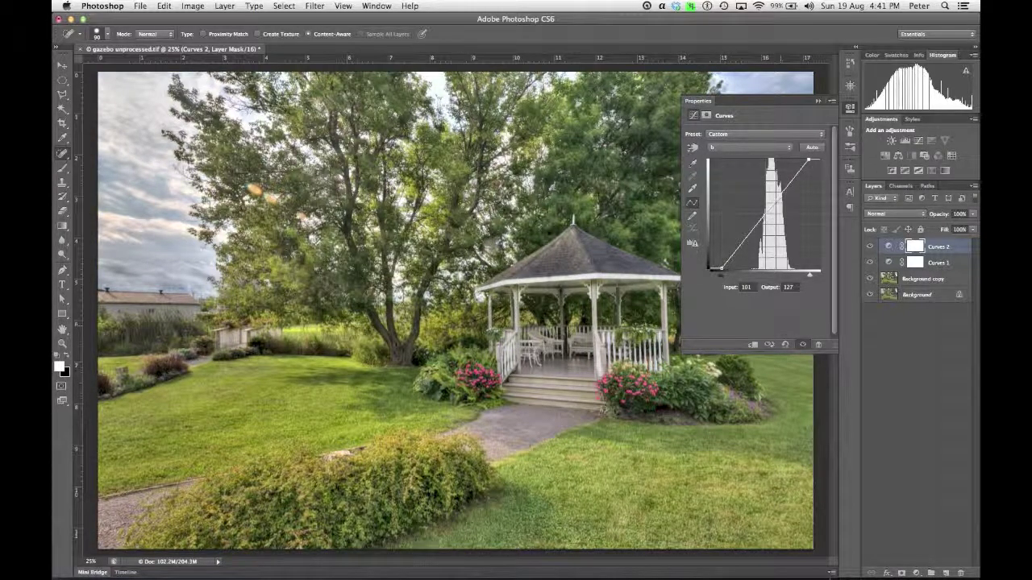
# Toggle Curves 2 to compare, then try a further white-point move and undo it back to 101.
pyautogui.click(803, 345)
pyautogui.click(803, 345)
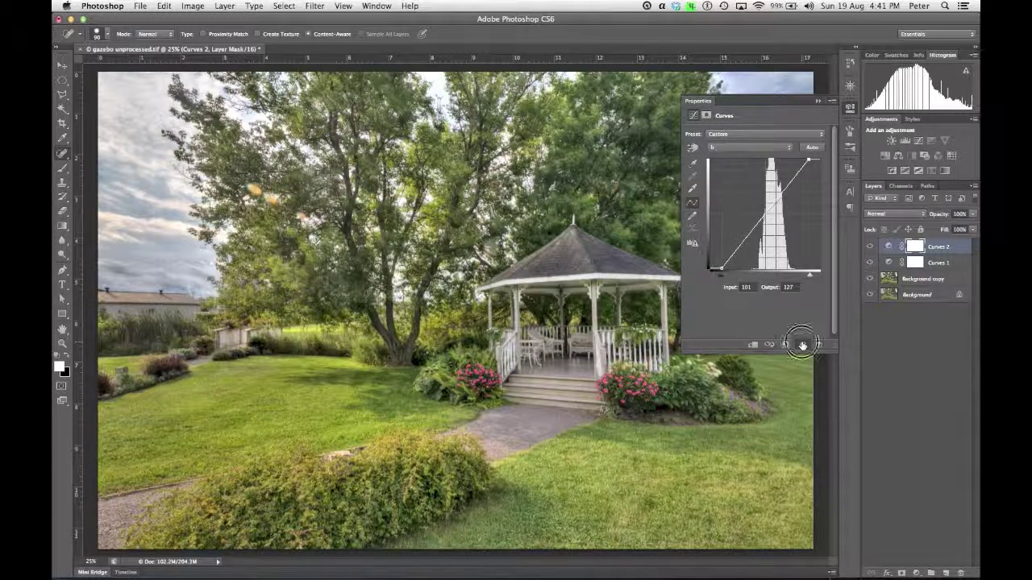
pyautogui.click(803, 344)
pyautogui.click(802, 345)
pyautogui.click(803, 345)
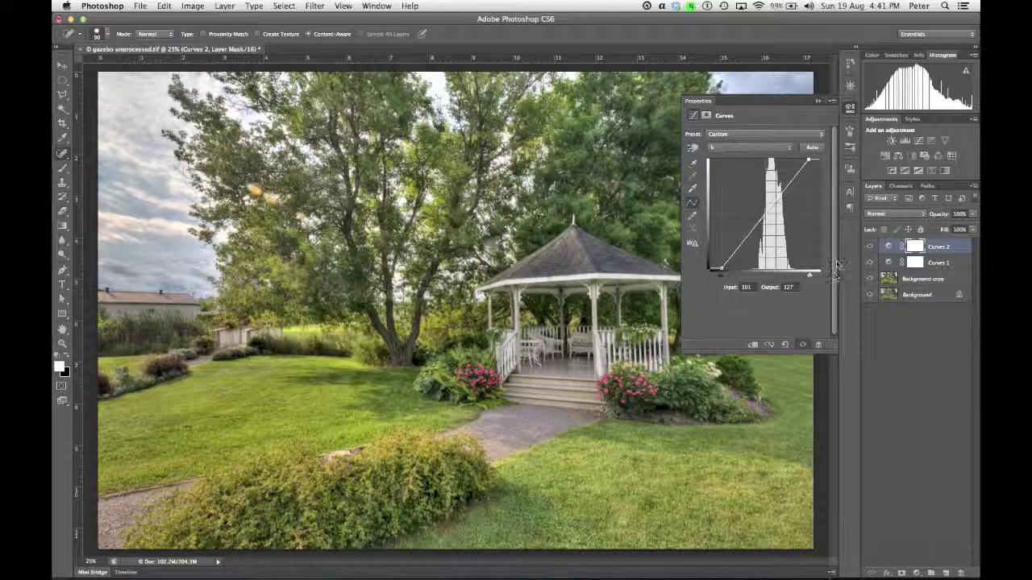
pyautogui.moveTo(811, 161); pyautogui.dragTo(803, 161)
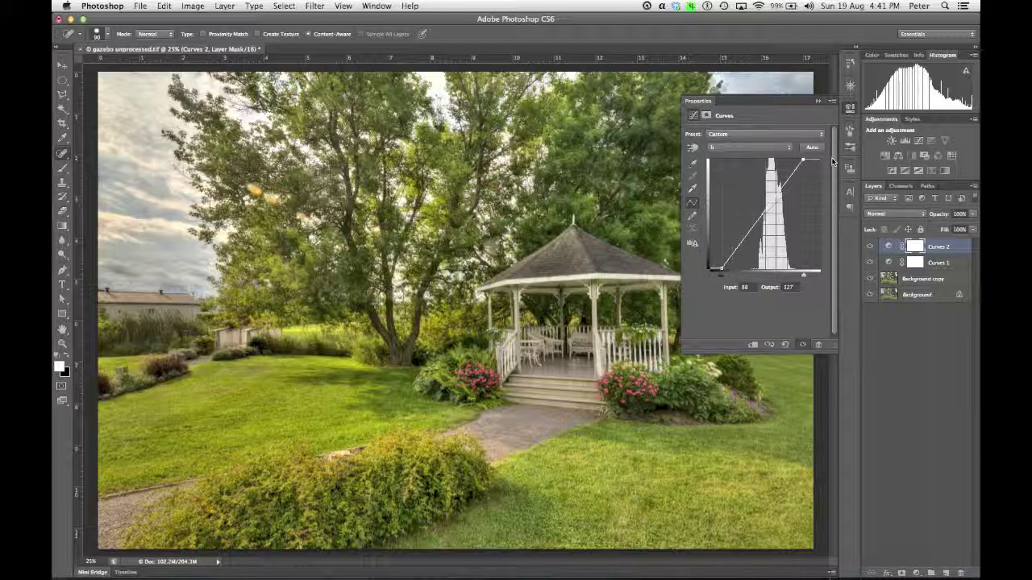
pyautogui.hotkey('ctrl', 'z')
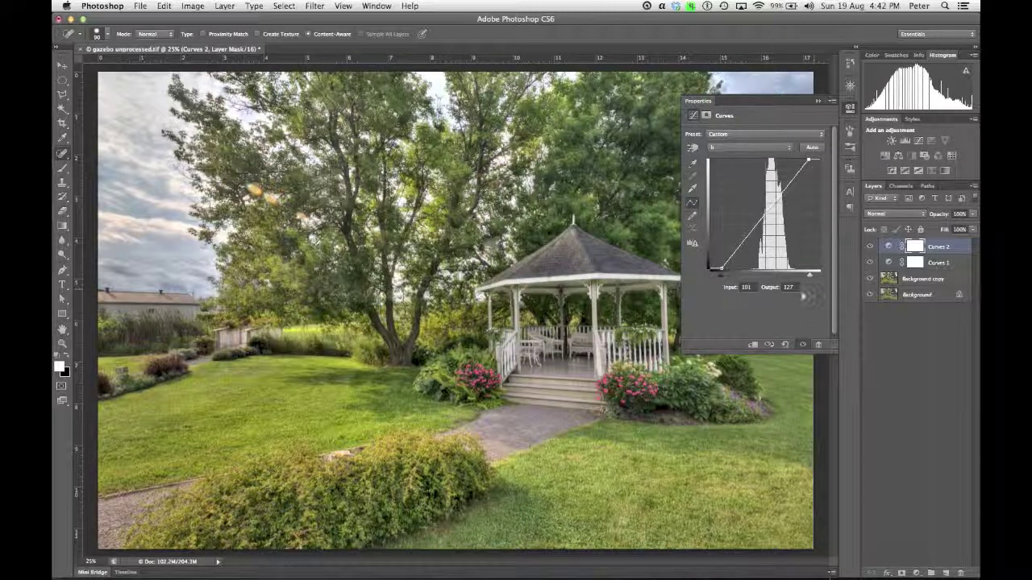
# Collapse the Curves properties and compare the original Background alone against all adjustment layers.
pyautogui.click(869, 295)
pyautogui.click(847, 108)
pyautogui.click(869, 295)
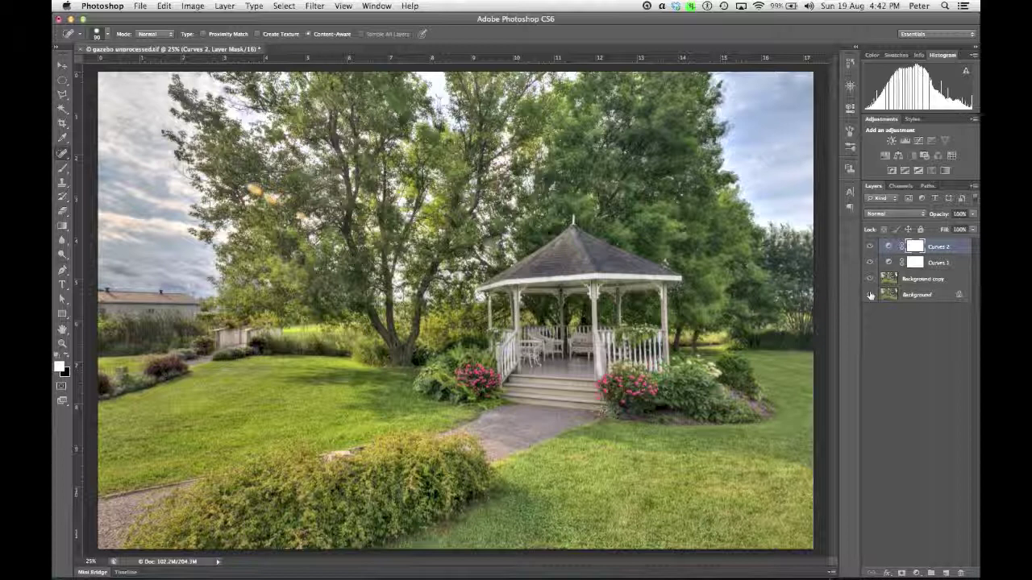
pyautogui.keyDown('alt'); pyautogui.click(870, 295); pyautogui.keyUp('alt')
pyautogui.keyDown('alt'); pyautogui.click(869, 295); pyautogui.keyUp('alt')
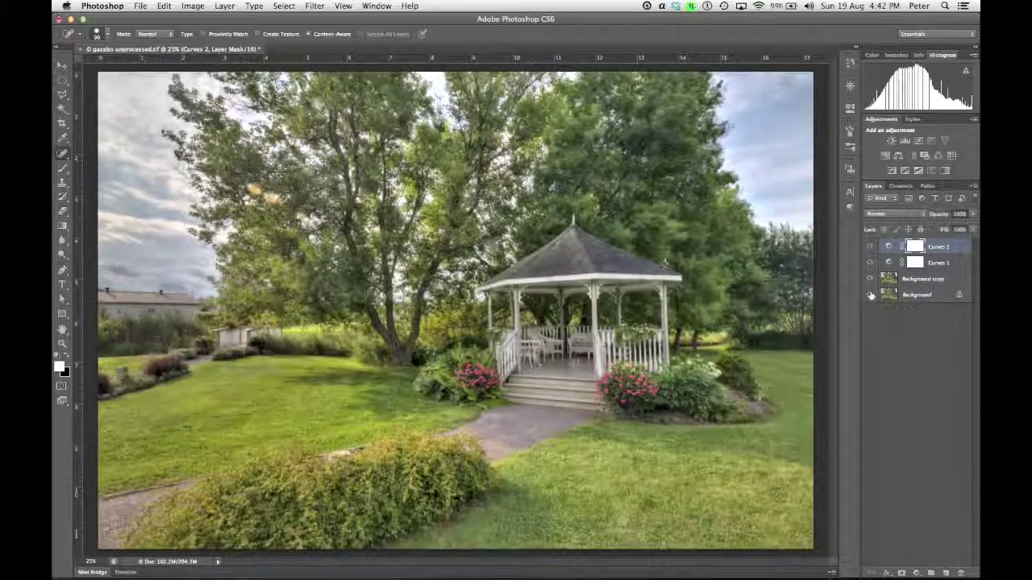